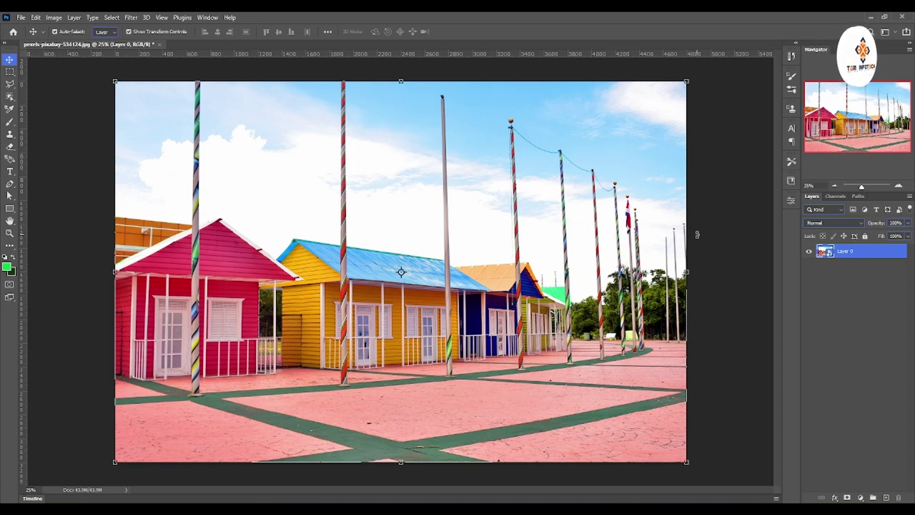
- Open the new fill or adjustment layer menu at the bottom of the Layers panel
left_click(860, 497)
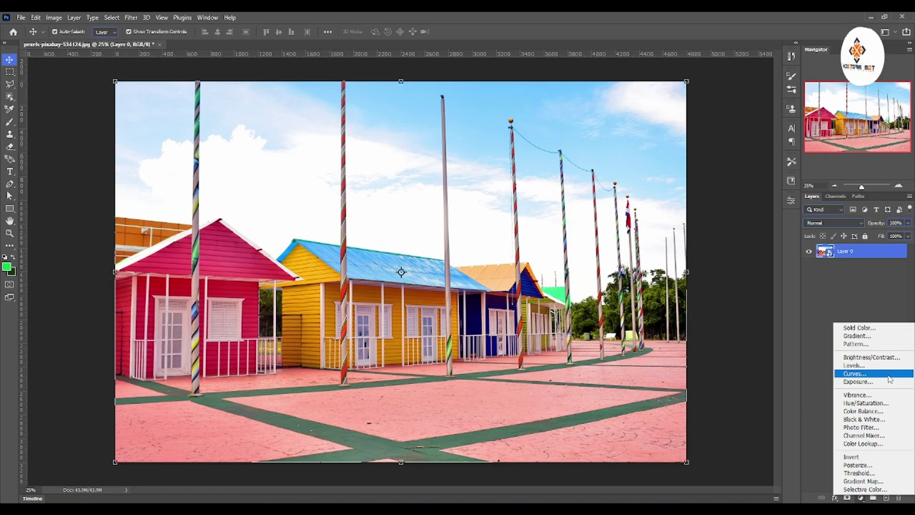
- Add a Curves 1 adjustment layer above Layer 0
left_click(890, 374)
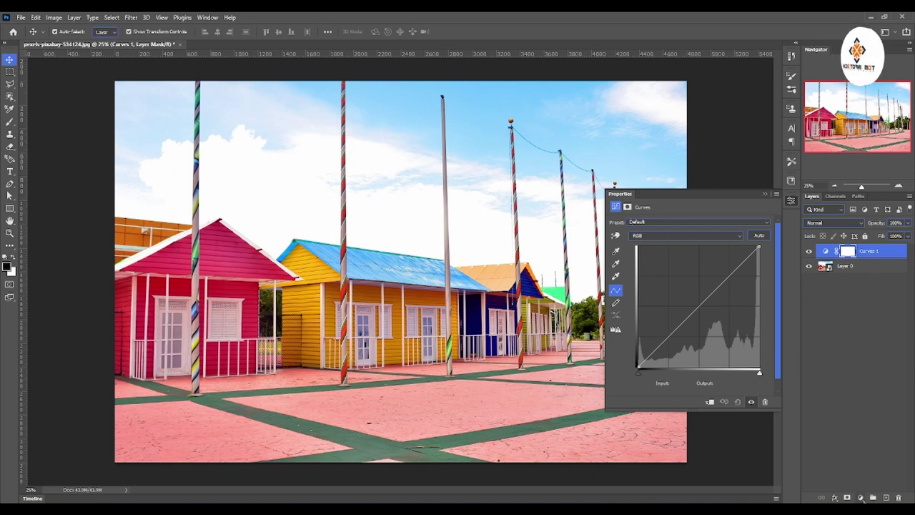
left_click(861, 498)
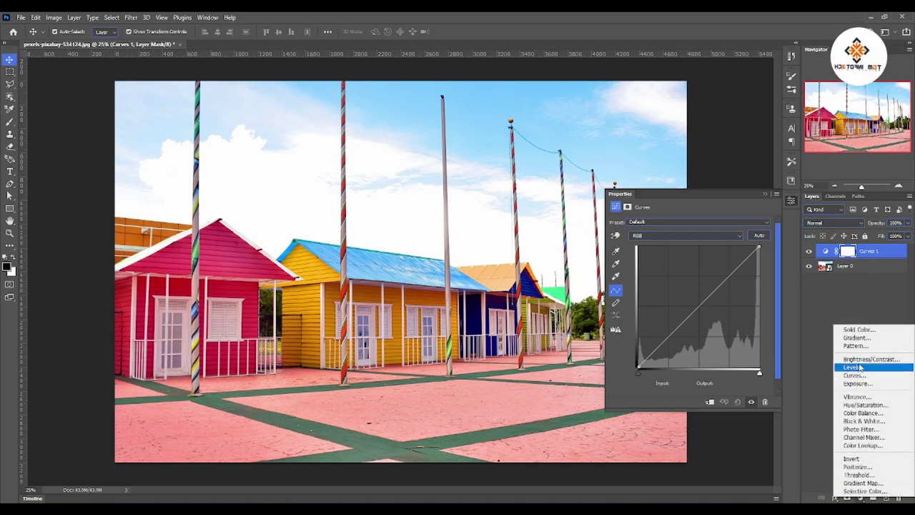
left_click(823, 290)
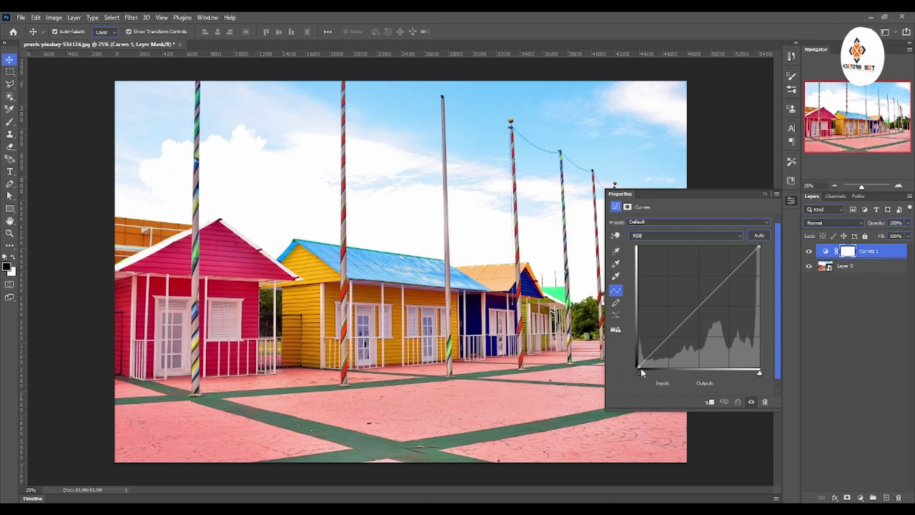
- Try moving the curve's black and white points in the Curves Properties graph
left_click_drag(638, 368, 632, 374)
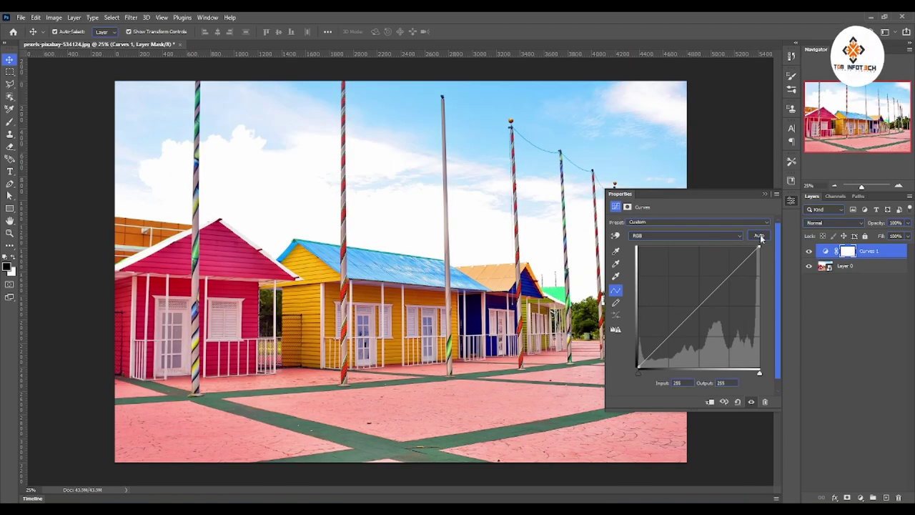
left_click(760, 248)
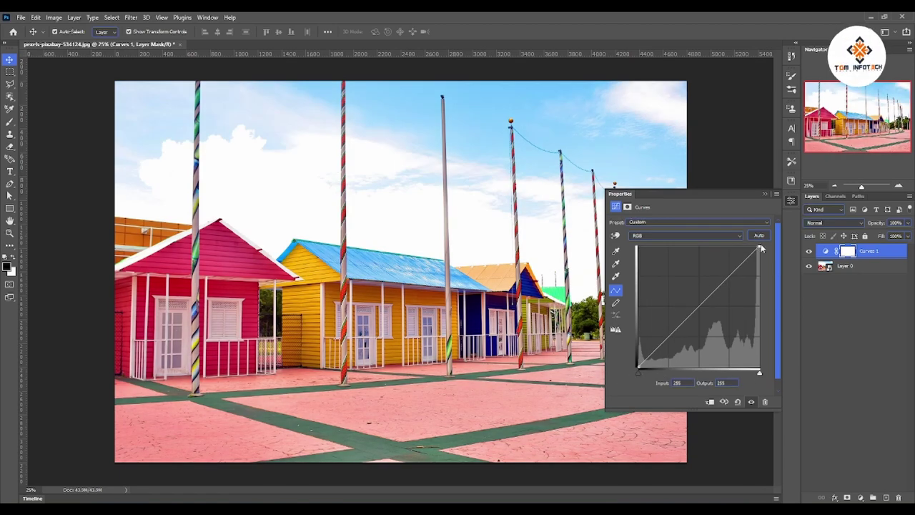
mouse_move(759, 248)
left_mouse_down()
mouse_move(759, 314)
mouse_move(759, 248)
left_mouse_up()
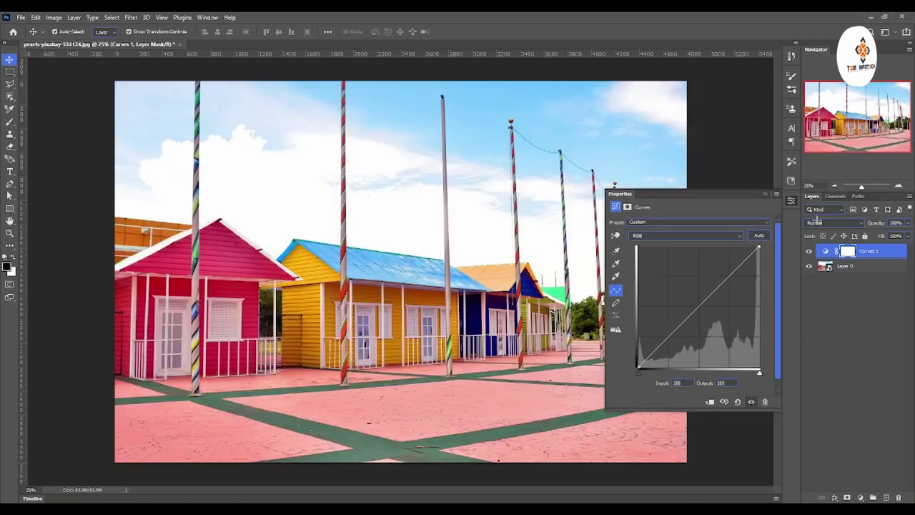
mouse_move(637, 369)
left_mouse_down()
mouse_move(612, 307)
mouse_move(606, 389)
left_mouse_up()
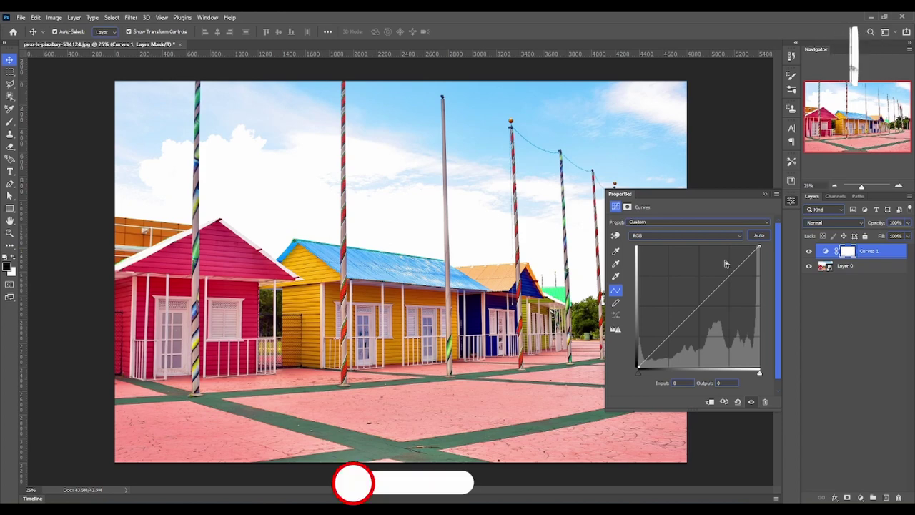
- Add a Levels 1 layer above Curves 1 and test raising the black input to 120, then 184
left_click(861, 497)
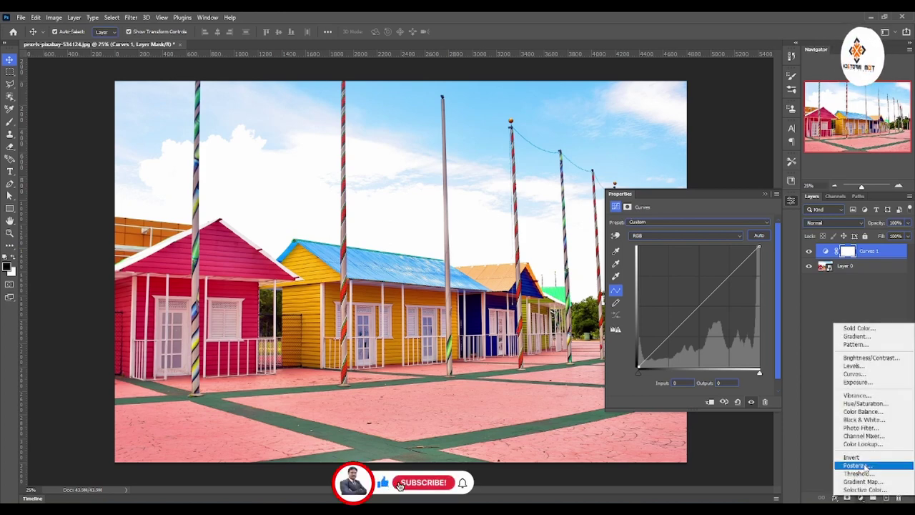
left_click(868, 362)
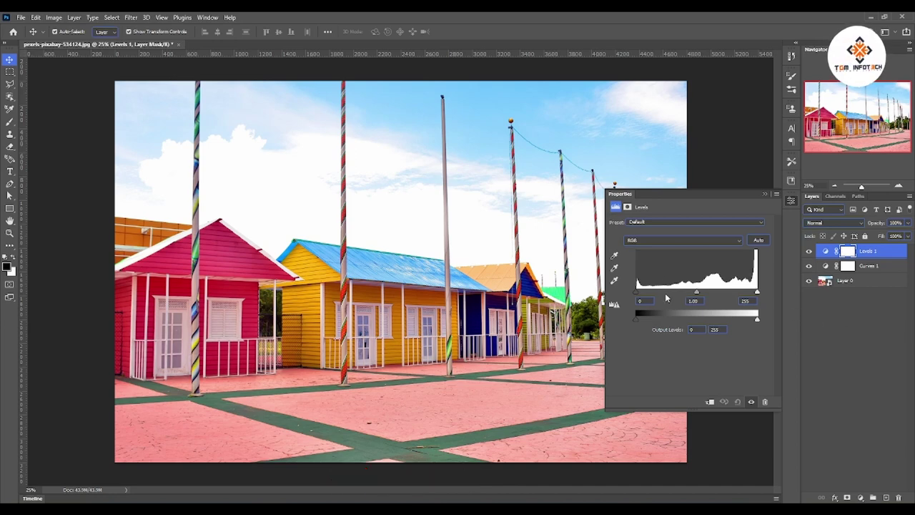
mouse_move(637, 290)
left_mouse_down()
mouse_move(670, 292)
mouse_move(638, 294)
left_mouse_up()
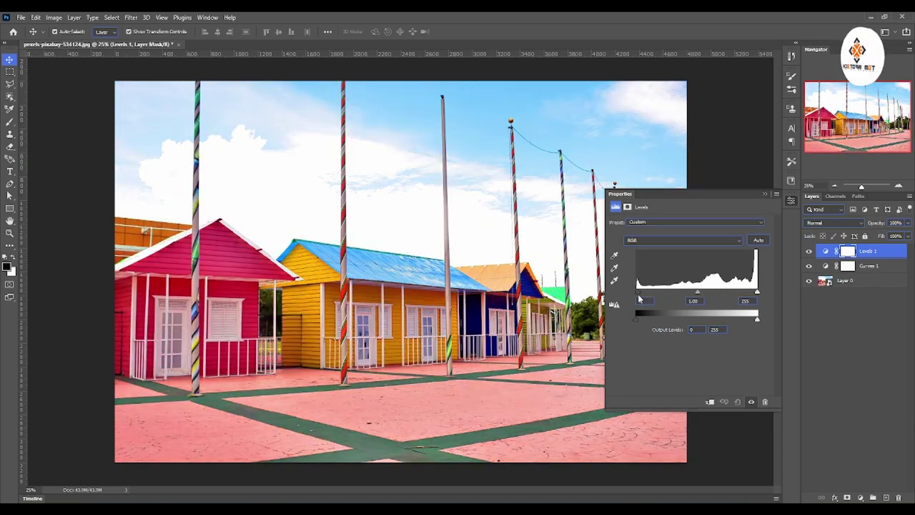
left_click_drag(638, 295, 693, 294)
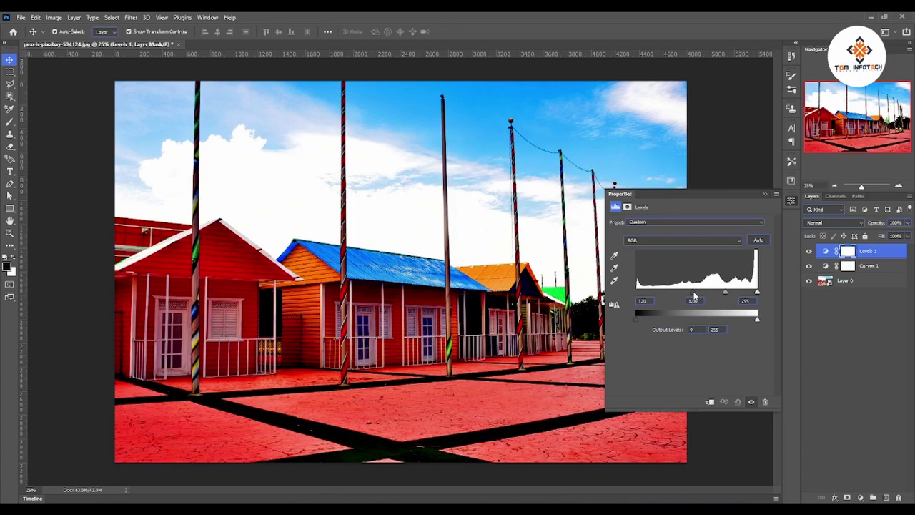
mouse_move(693, 293)
left_mouse_down()
mouse_move(726, 306)
mouse_move(755, 294)
mouse_move(715, 294)
mouse_move(845, 289)
left_mouse_up()
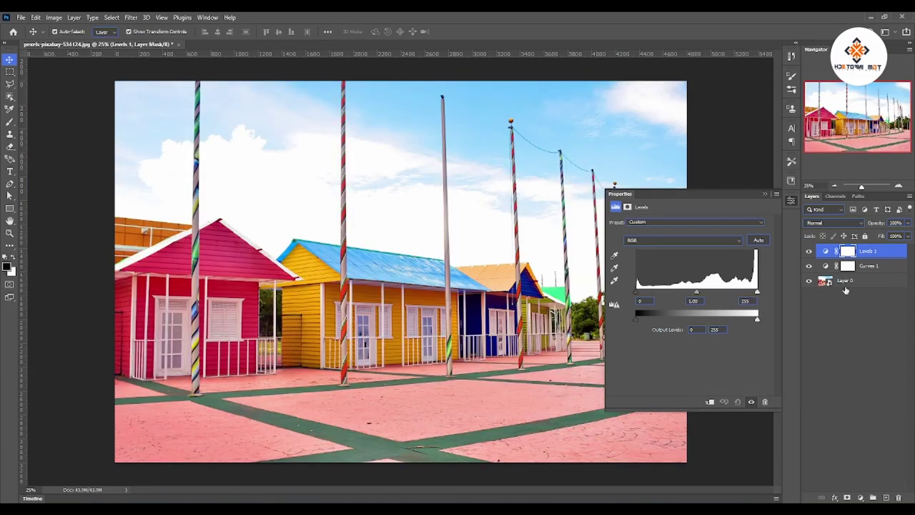
left_click(808, 251)
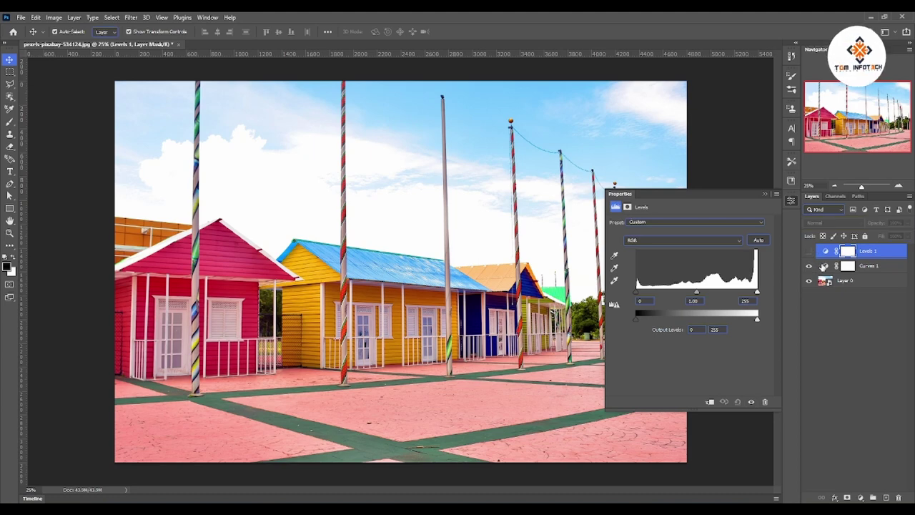
left_click(823, 266)
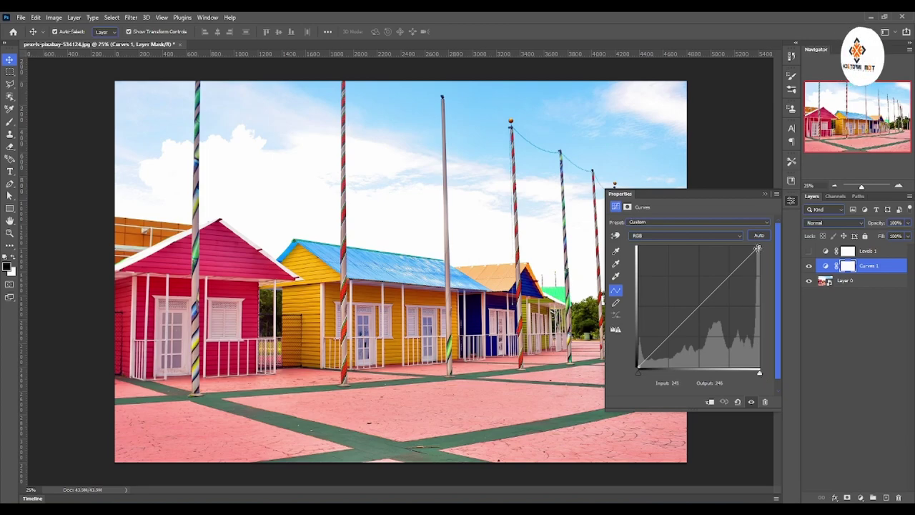
left_click_drag(759, 247, 759, 247)
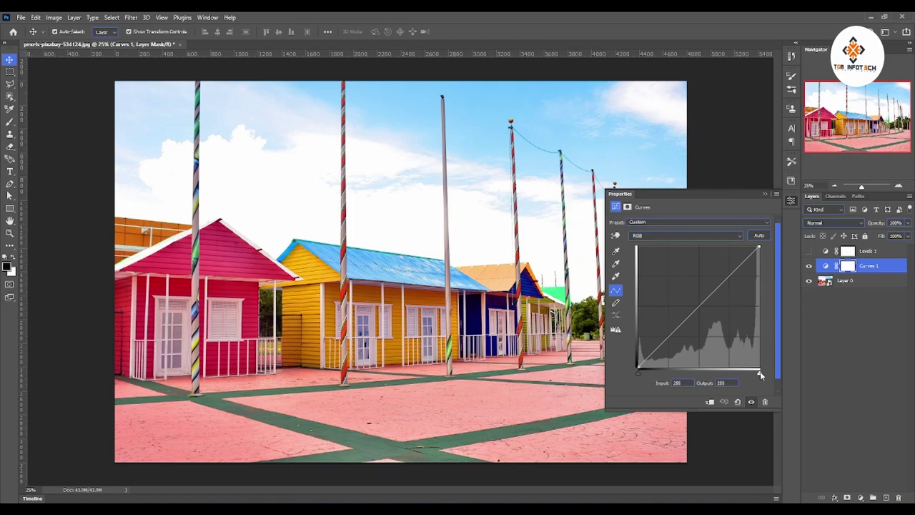
mouse_move(759, 373)
left_mouse_down()
mouse_move(684, 376)
mouse_move(759, 373)
left_mouse_up()
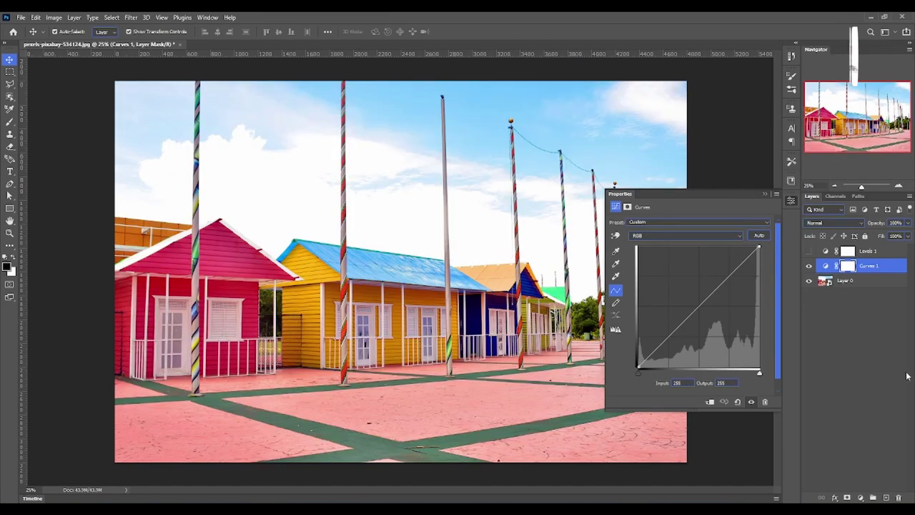
mouse_move(640, 374)
left_mouse_down()
mouse_move(705, 372)
mouse_move(638, 373)
left_mouse_up()
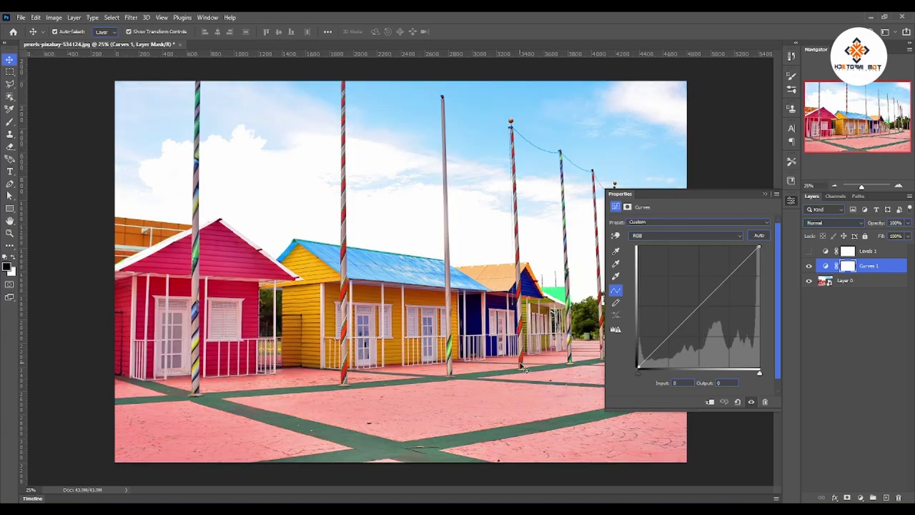
left_click(808, 255)
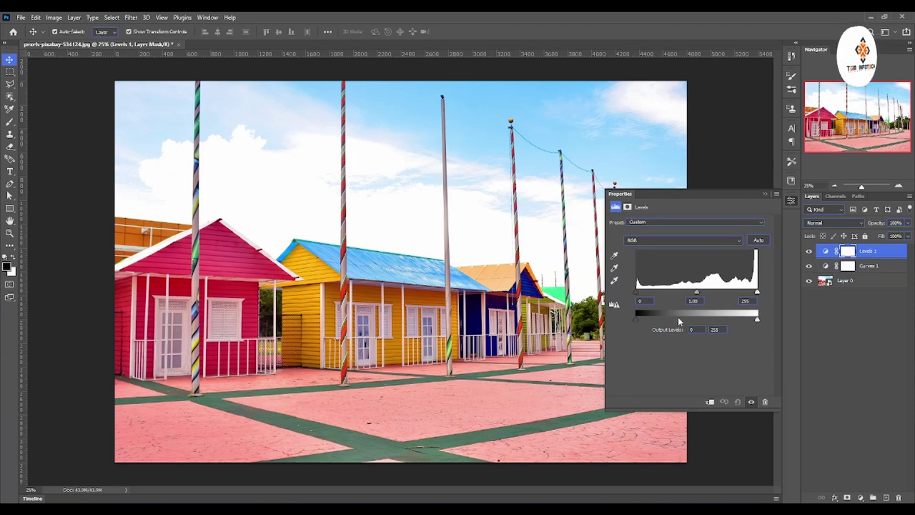
mouse_move(634, 321)
left_mouse_down()
mouse_move(624, 324)
mouse_move(706, 329)
left_mouse_up()
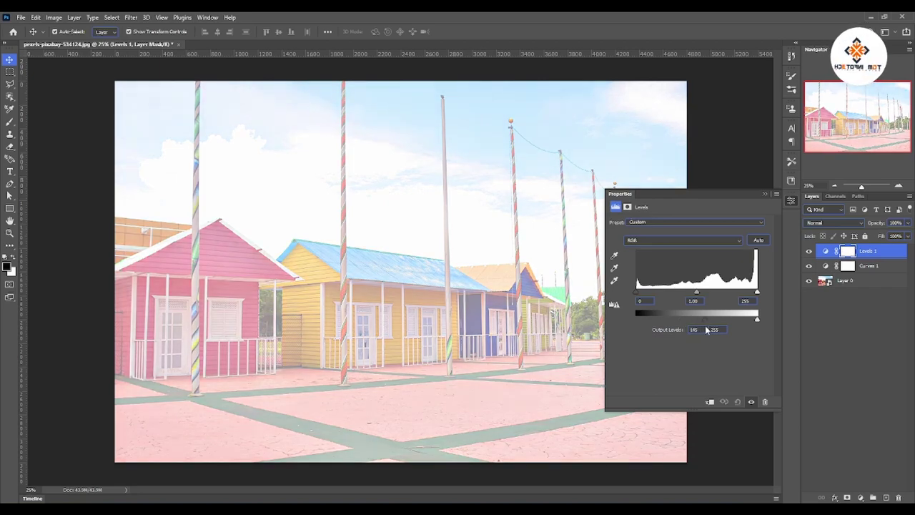
left_click_drag(707, 319, 635, 319)
mouse_move(757, 320)
left_mouse_down()
mouse_move(651, 317)
mouse_move(757, 320)
left_mouse_up()
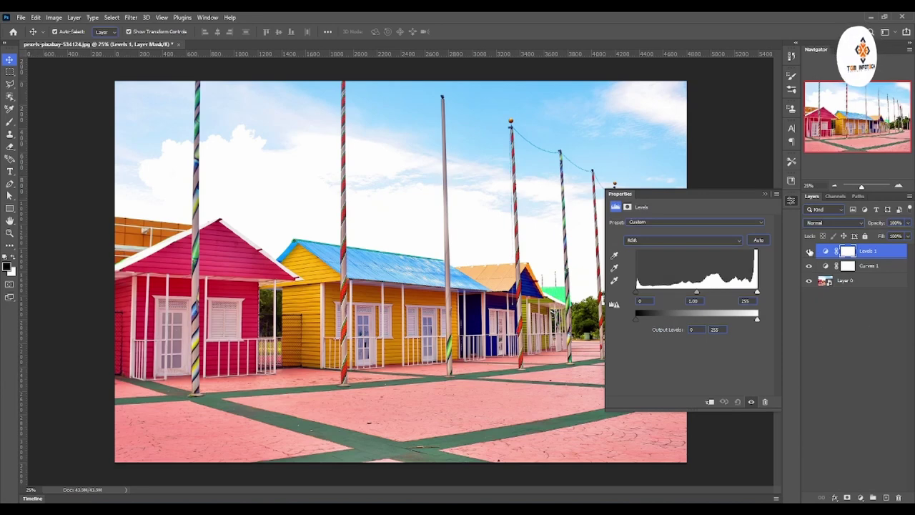
left_click(809, 251)
left_click(827, 265)
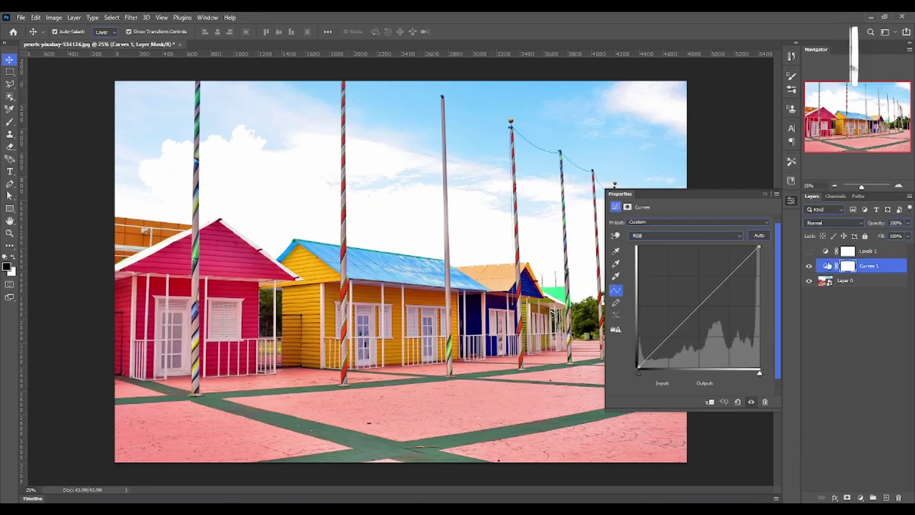
- Test and restore the Curves 1 white and black points, then show and select Levels 1
mouse_move(759, 247)
left_mouse_down()
mouse_move(765, 279)
mouse_move(773, 235)
mouse_move(775, 307)
left_mouse_up()
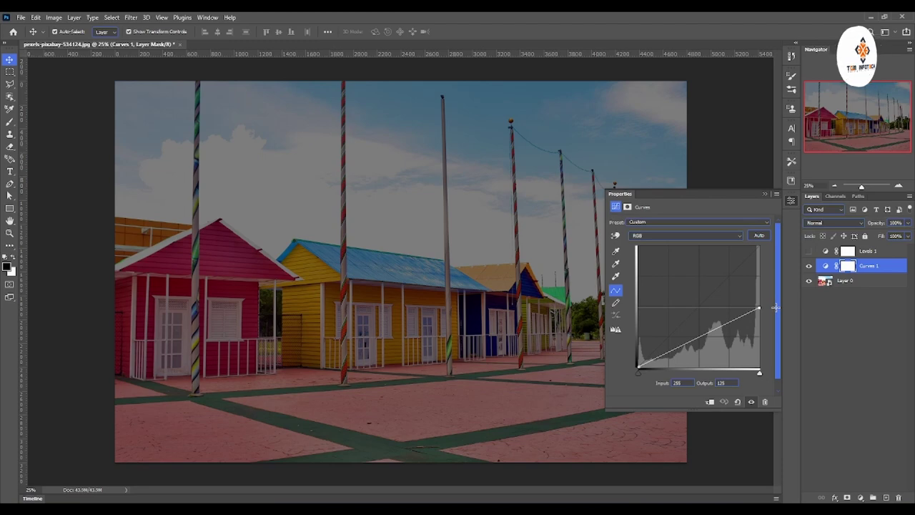
left_click_drag(776, 307, 774, 239)
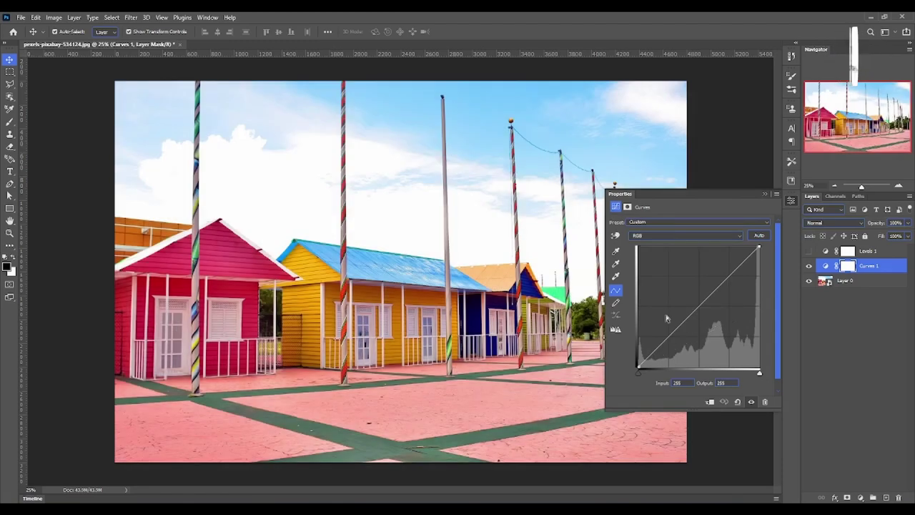
left_click(634, 363)
mouse_move(635, 363)
left_mouse_down()
mouse_move(621, 301)
mouse_move(620, 370)
left_mouse_up()
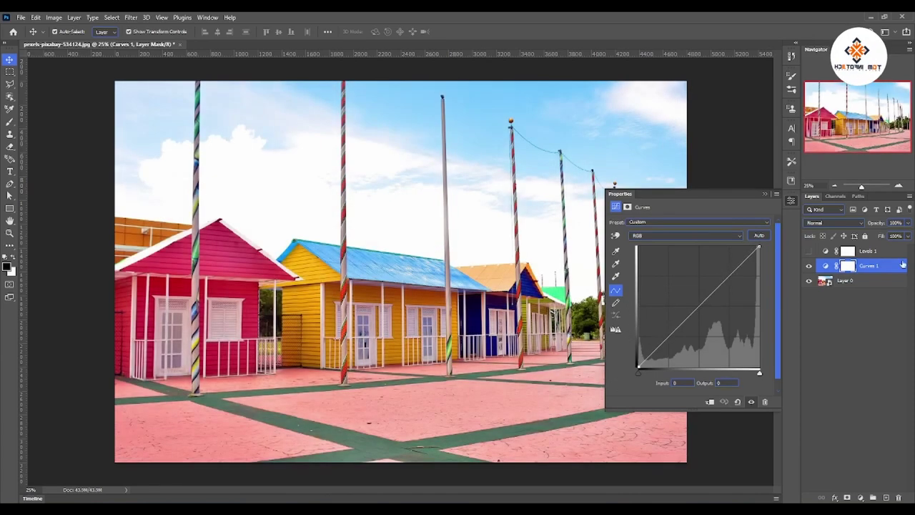
left_click(808, 251)
left_click(825, 251)
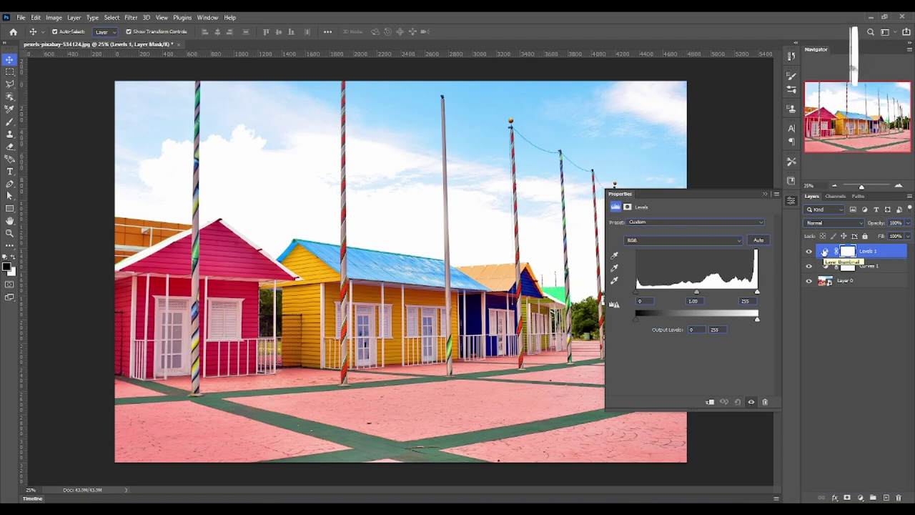
- Delete Levels 1 and add a Brightness/Contrast adjustment layer
key("Delete")
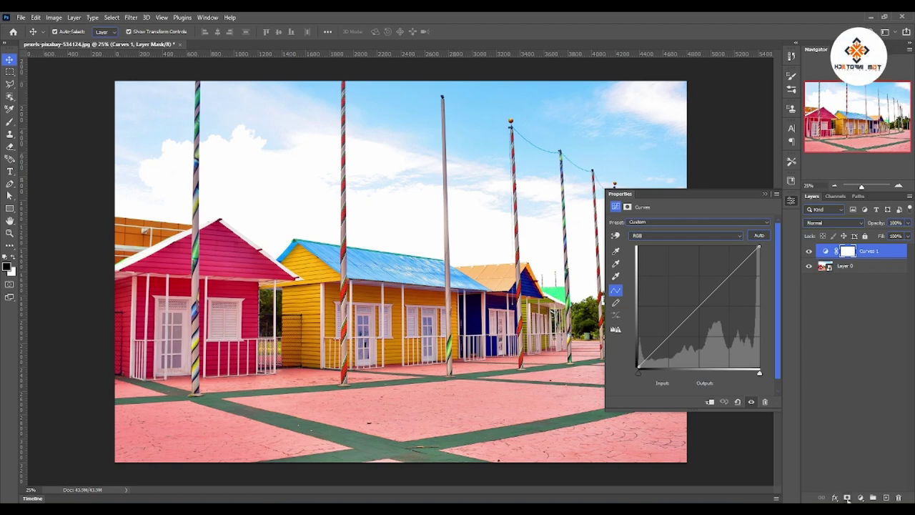
left_click(860, 498)
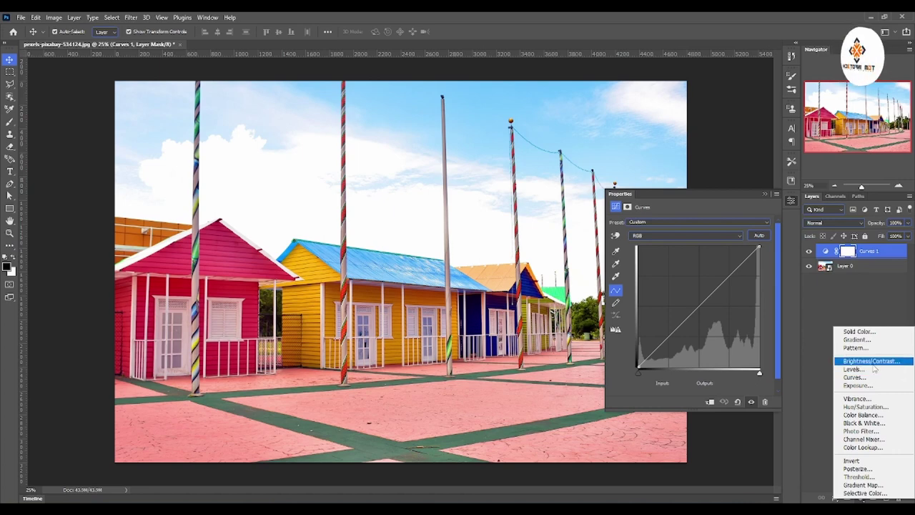
left_click(874, 363)
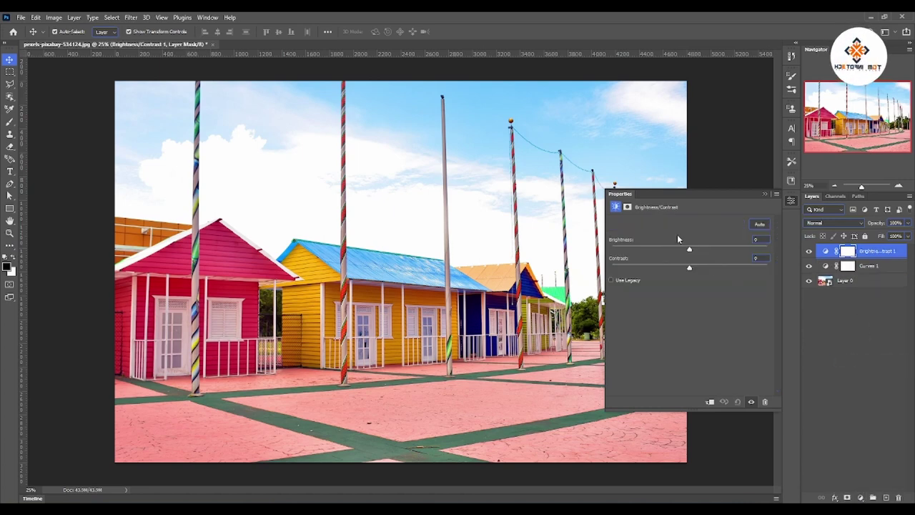
- Test the Brightness slider, then hide Brightness/Contrast 1 and select Curves 1
left_click_drag(690, 250, 749, 252)
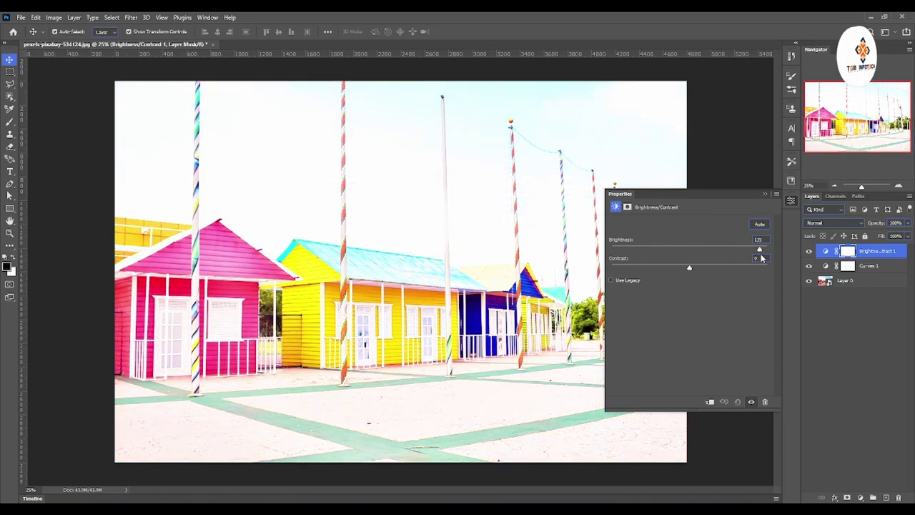
mouse_move(749, 252)
left_mouse_down()
mouse_move(632, 253)
mouse_move(640, 252)
left_mouse_up()
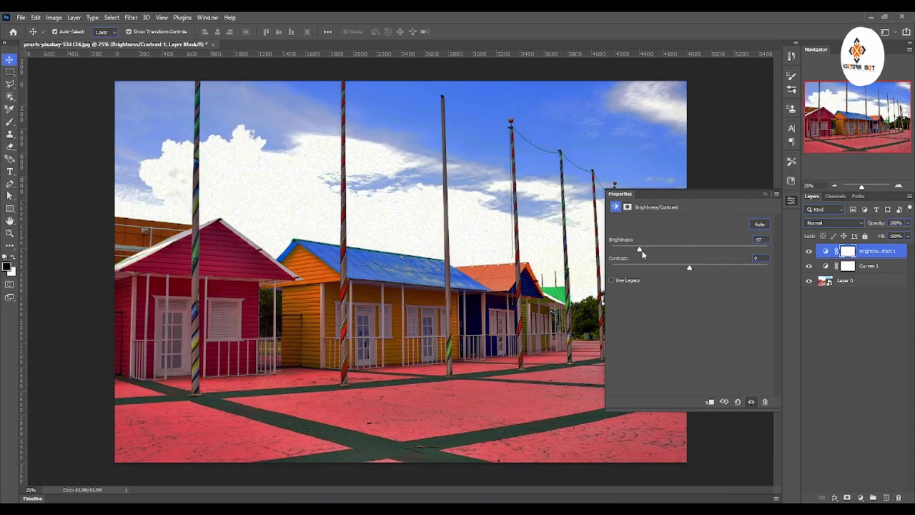
left_click(808, 251)
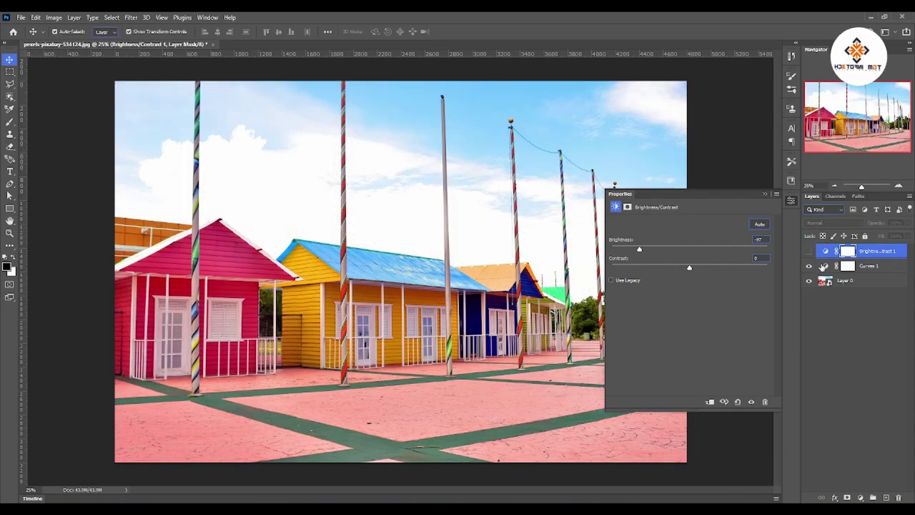
left_click(824, 267)
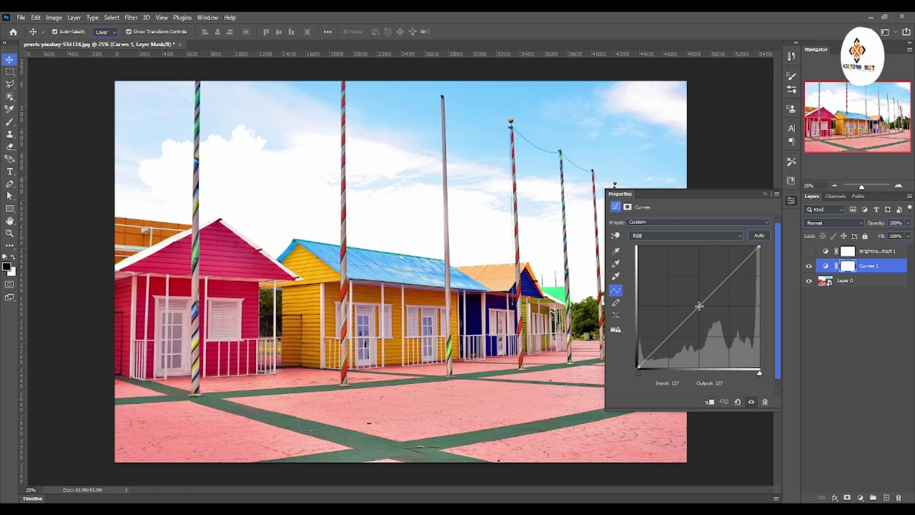
- Add a midpoint to Curves 1, bow it upward, then settle it near input 127, output 130
left_click(699, 306)
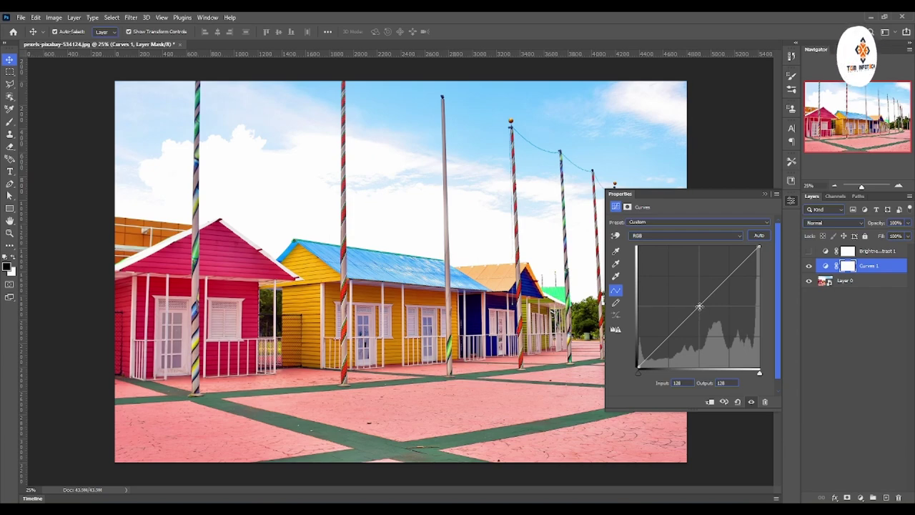
left_click_drag(698, 306, 665, 272)
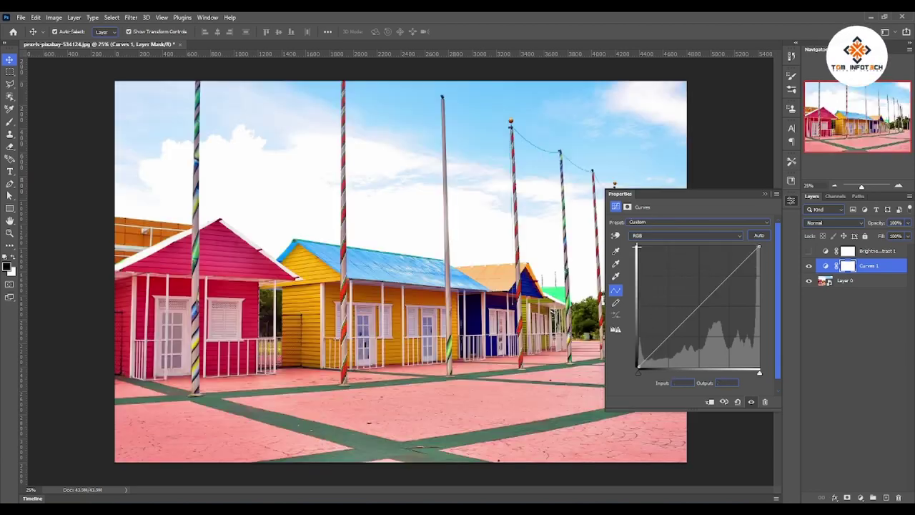
mouse_move(665, 273)
left_mouse_down()
mouse_move(683, 292)
mouse_move(642, 252)
mouse_move(707, 306)
mouse_move(717, 358)
mouse_move(741, 353)
mouse_move(722, 336)
mouse_move(731, 348)
mouse_move(743, 338)
mouse_move(699, 305)
left_mouse_up()
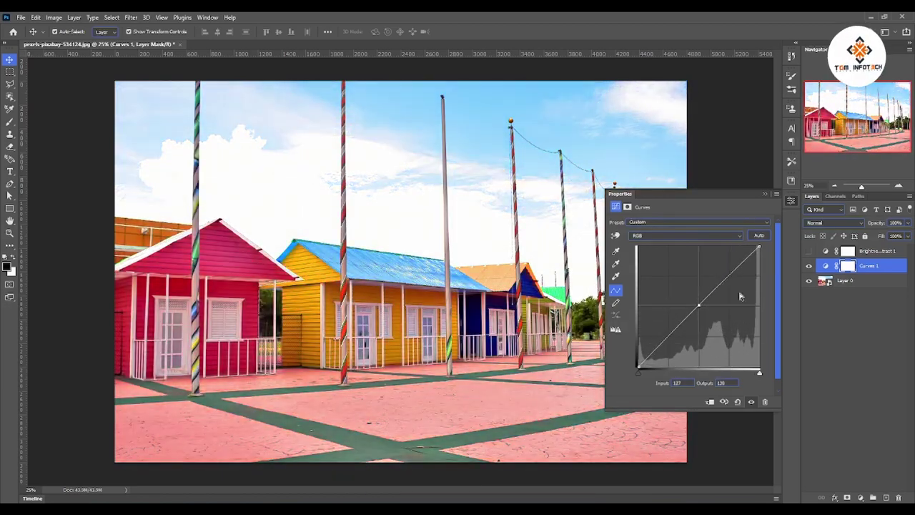
- Set Brightness/Contrast 1 to brightness 0 and contrast 100, then hide it
left_click(808, 251)
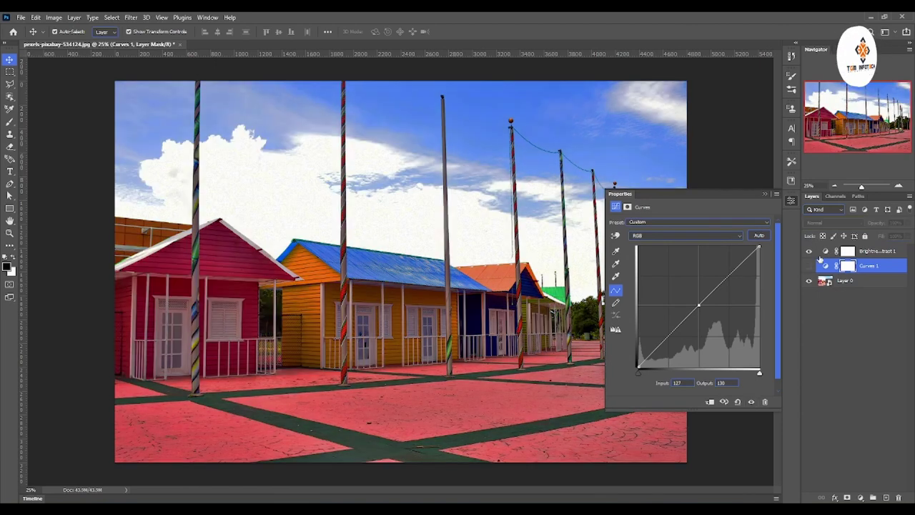
left_click(826, 252)
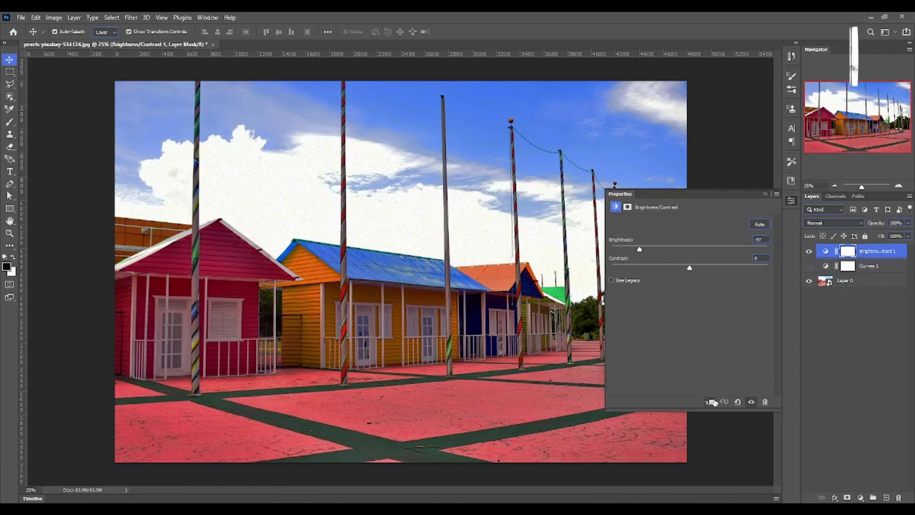
left_click(737, 402)
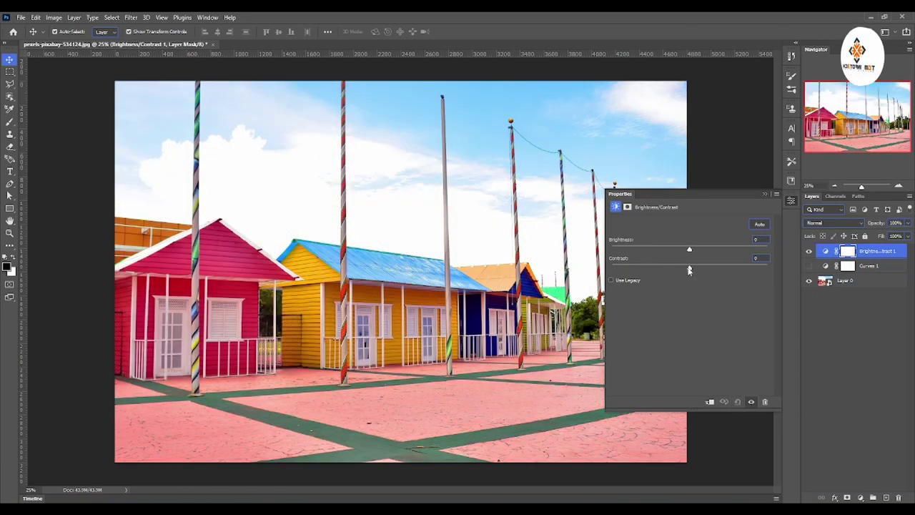
mouse_move(689, 269)
left_mouse_down()
mouse_move(671, 269)
mouse_move(764, 269)
mouse_move(609, 268)
left_mouse_up()
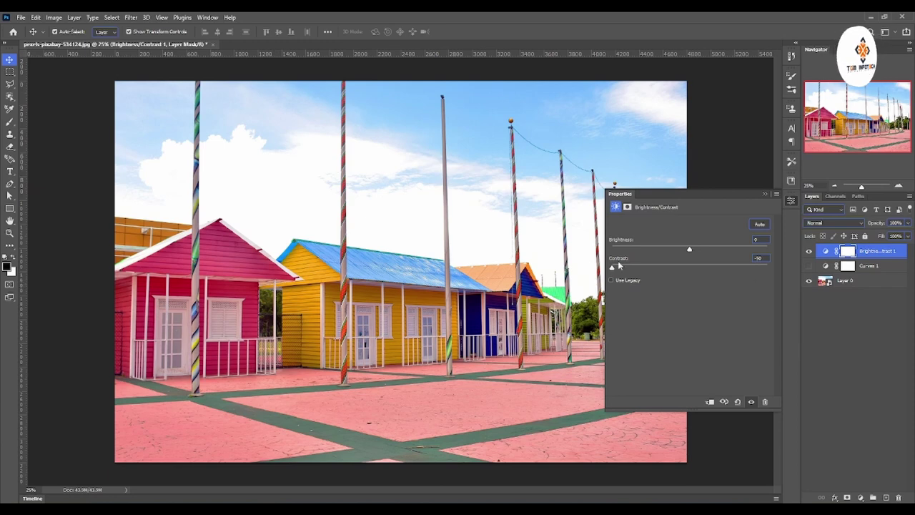
left_click_drag(629, 267, 768, 266)
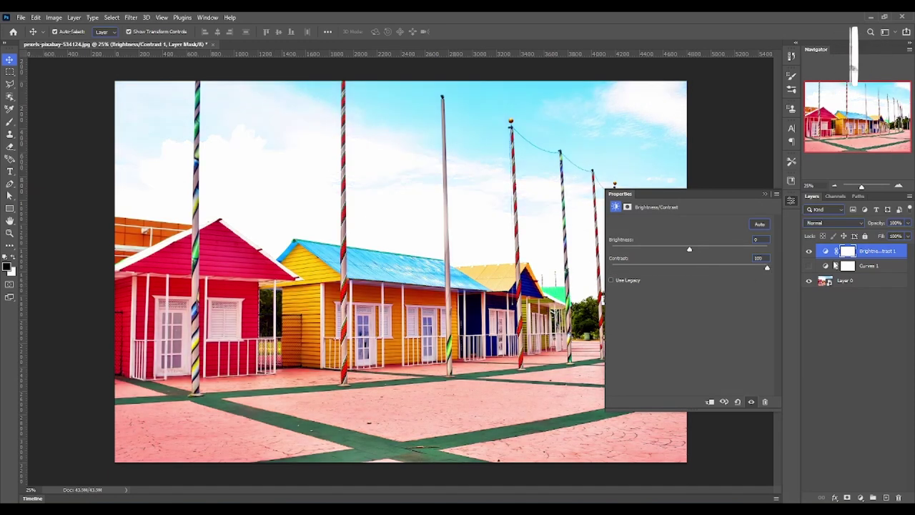
left_click(810, 253)
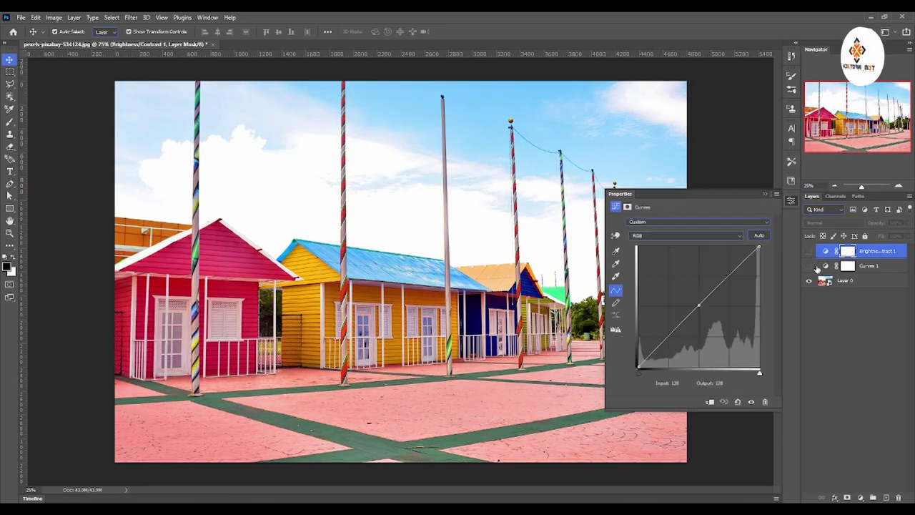
- Re-enable and reset Curves 1, then build an S-curve with points near 65/48 and 189/209
left_click(810, 265)
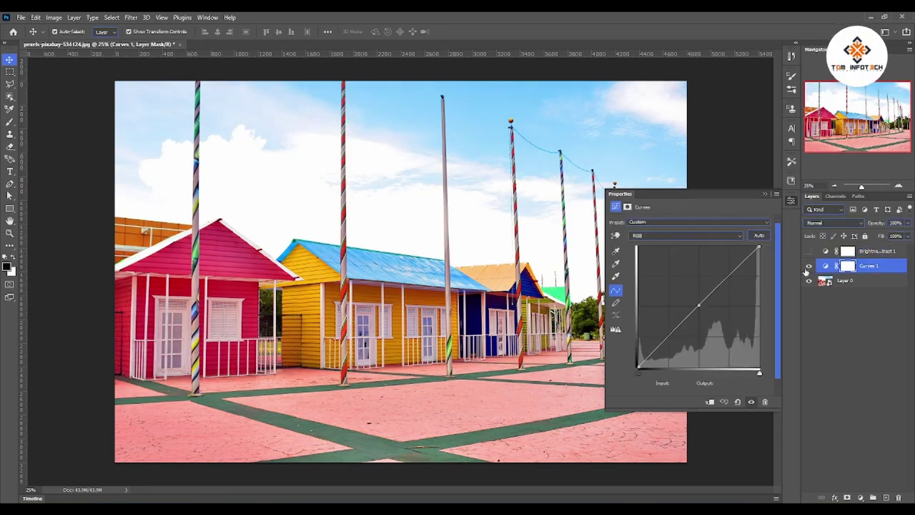
left_click(738, 402)
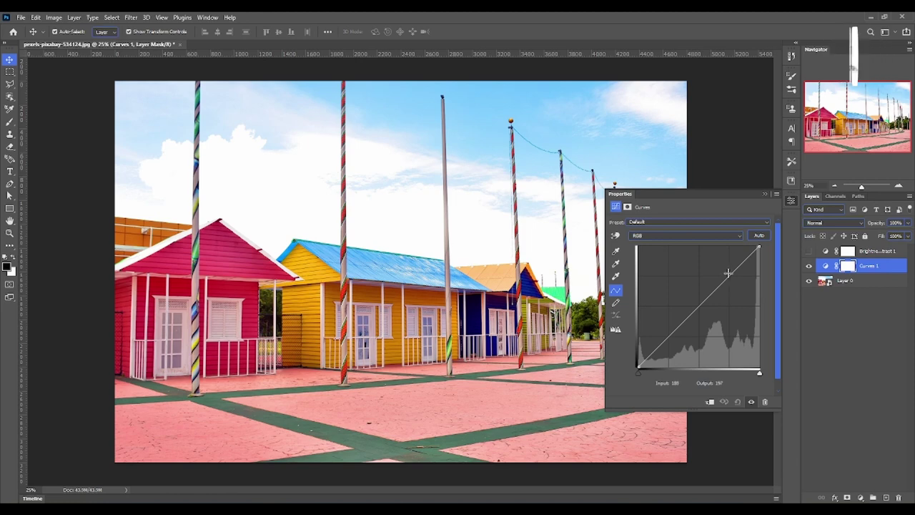
left_click_drag(729, 275, 731, 287)
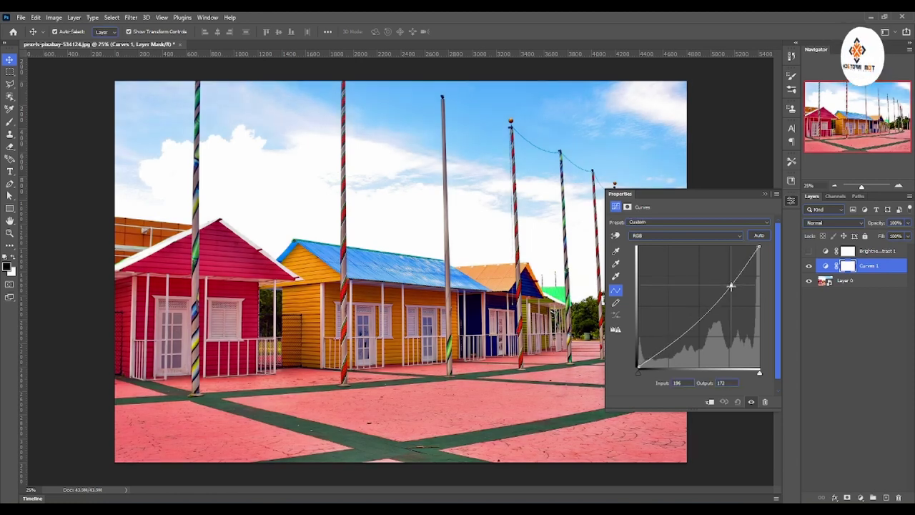
left_click_drag(682, 339, 667, 325)
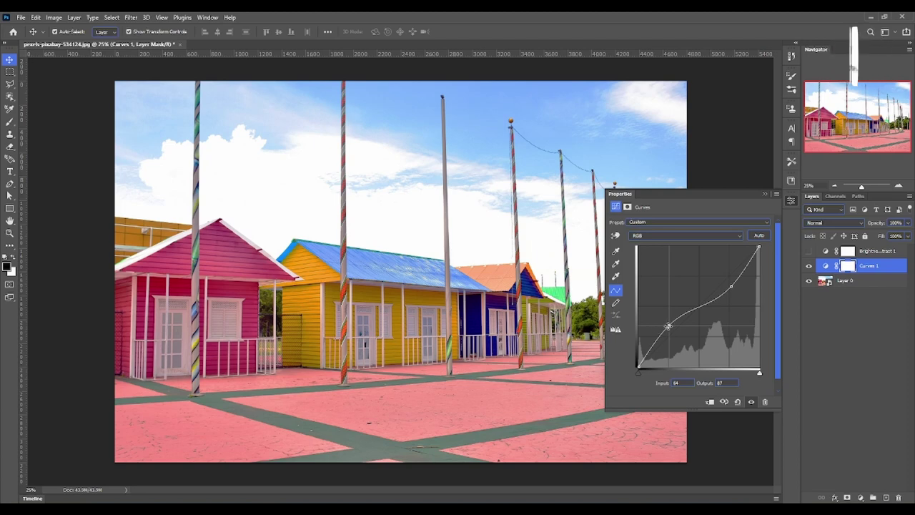
left_click_drag(668, 325, 669, 346)
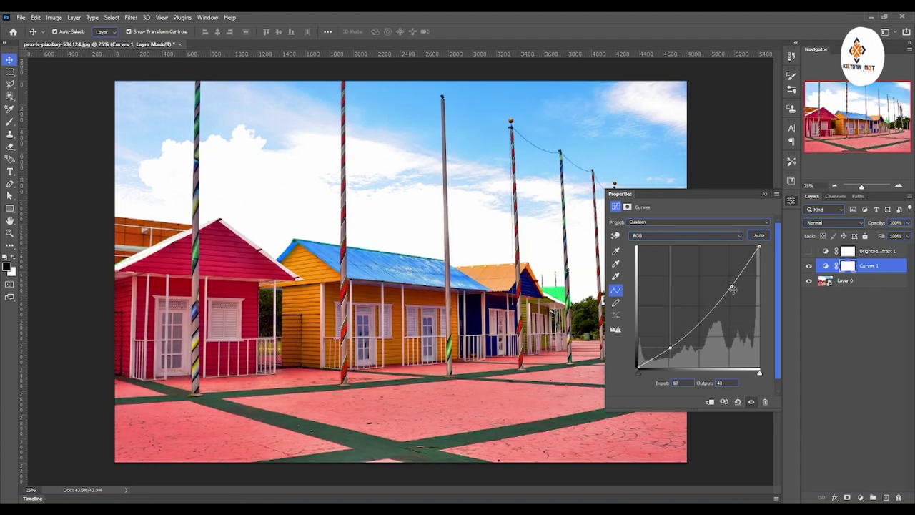
left_click_drag(730, 285, 728, 267)
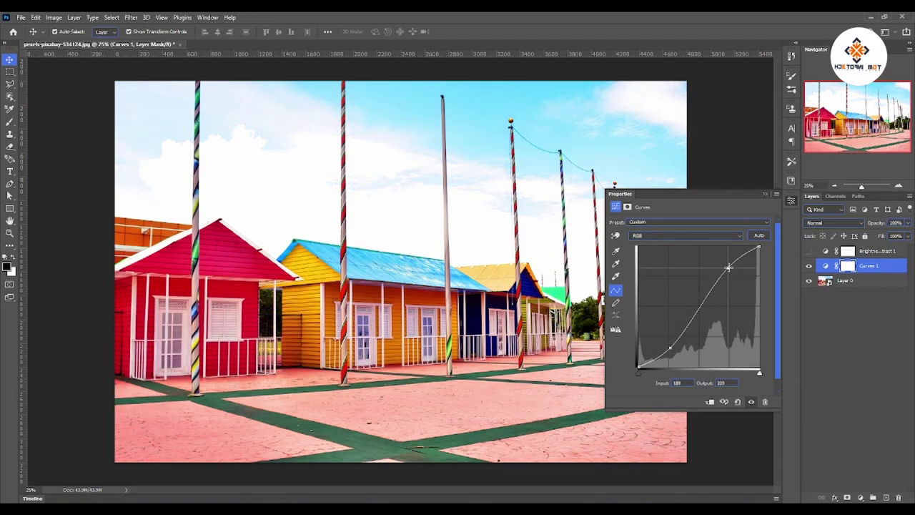
left_click_drag(669, 348, 668, 345)
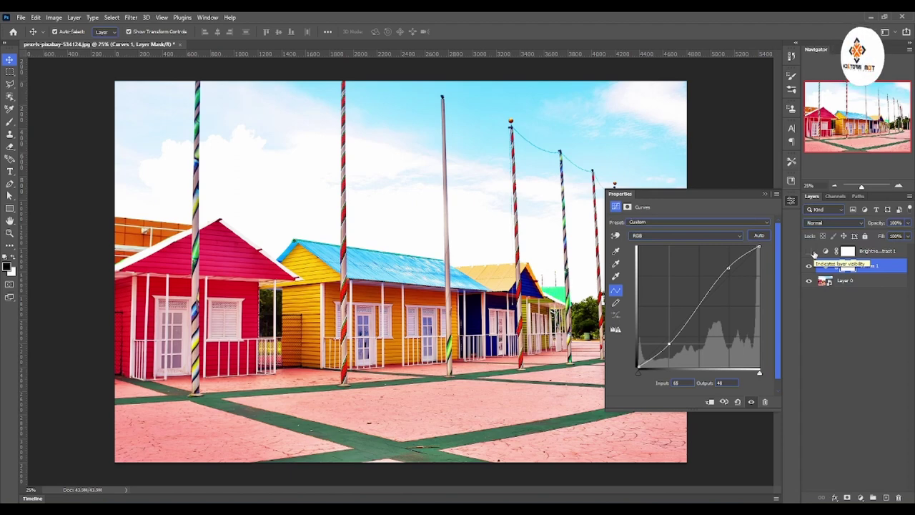
- Delete Brightness/Contrast 1, then add a trial Exposure layer at +1.66 and delete it
left_click(890, 251)
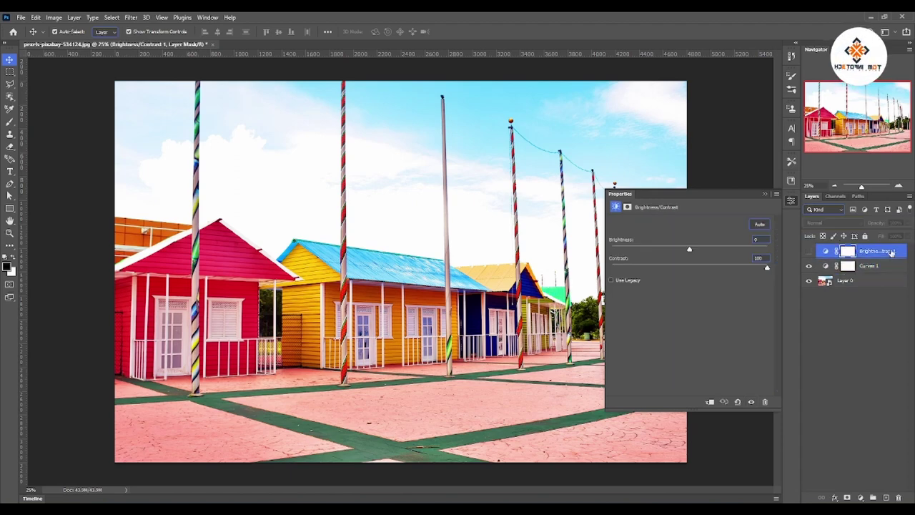
key("Delete")
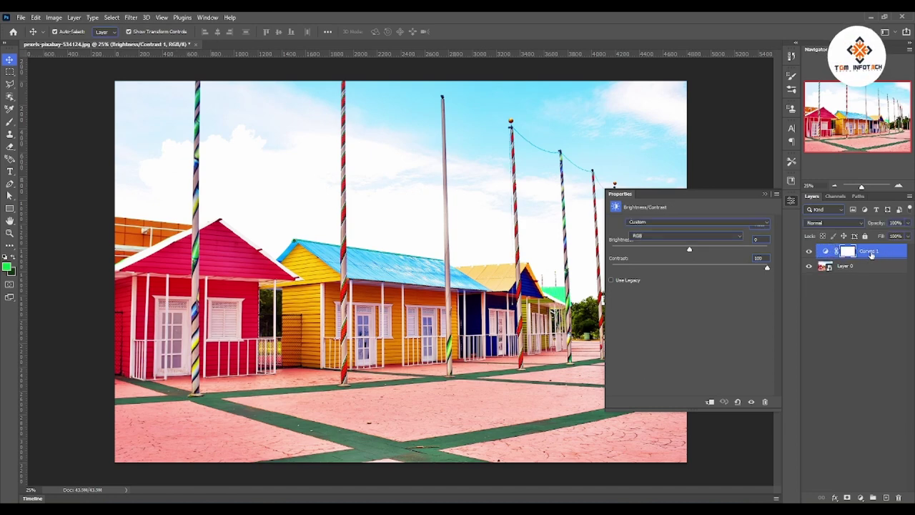
left_click(860, 497)
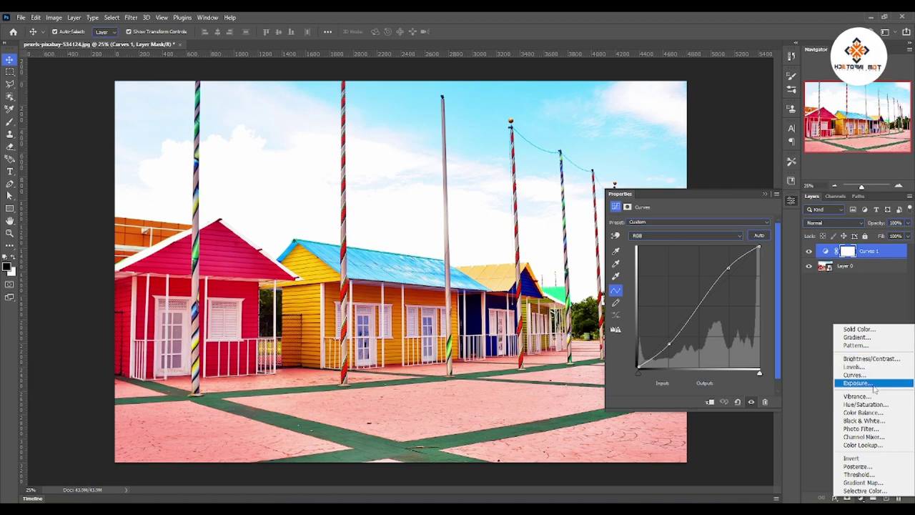
left_click(872, 384)
left_click_drag(689, 246, 709, 248)
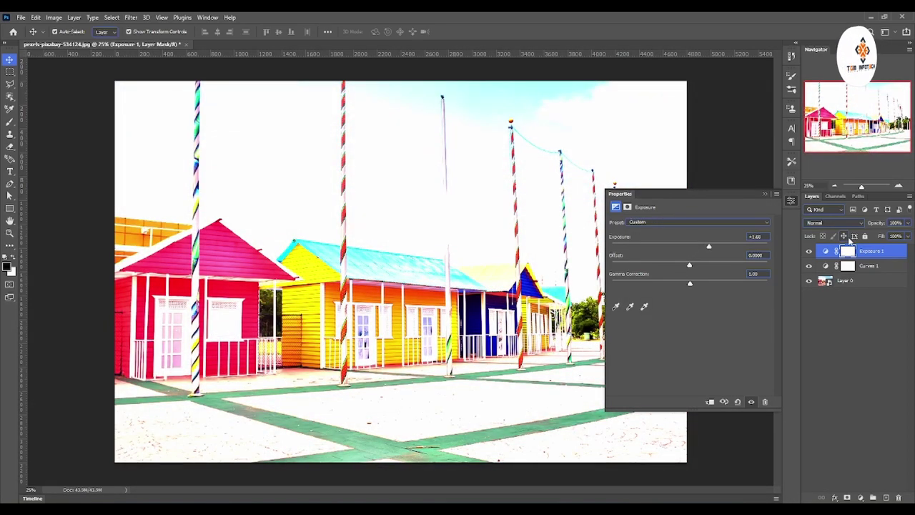
key("Delete")
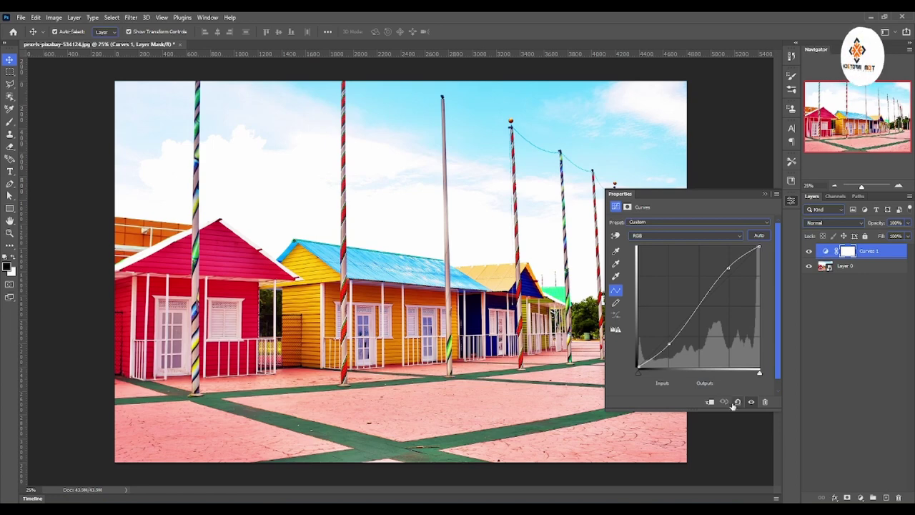
- Reset Curves 1 to its default straight line
left_click(737, 401)
left_click(860, 496)
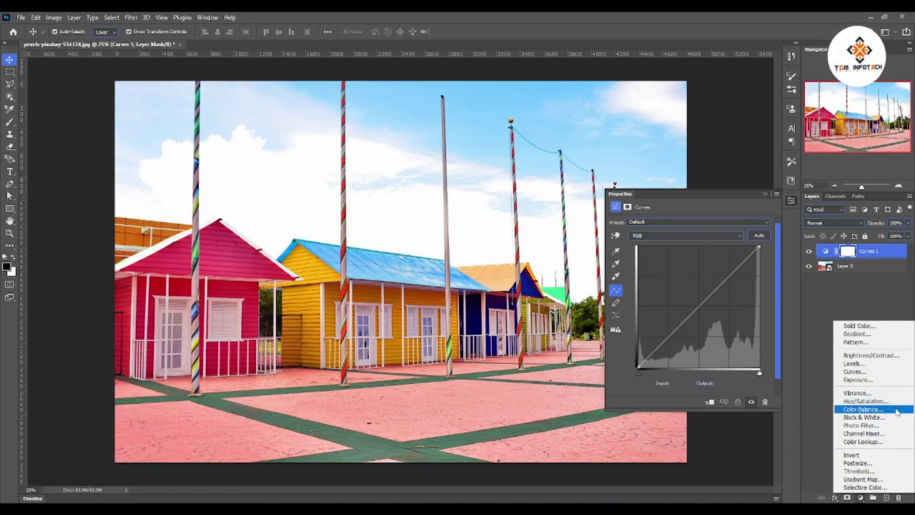
left_click(810, 388)
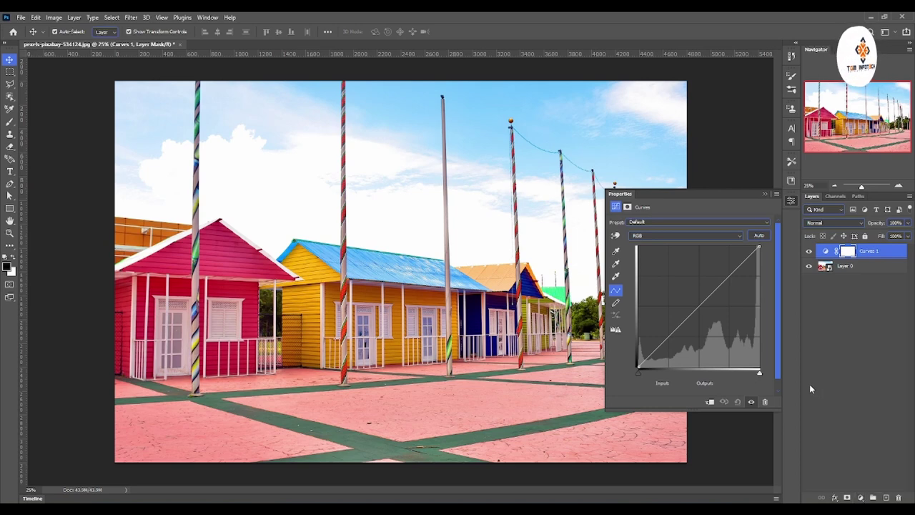
- View the curve's Red channel, then switch back to RGB
left_click(655, 237)
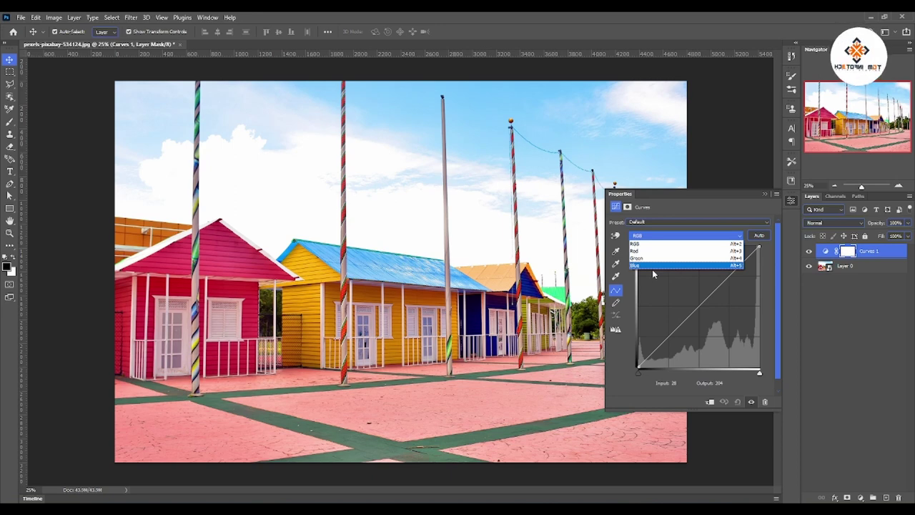
left_click(684, 252)
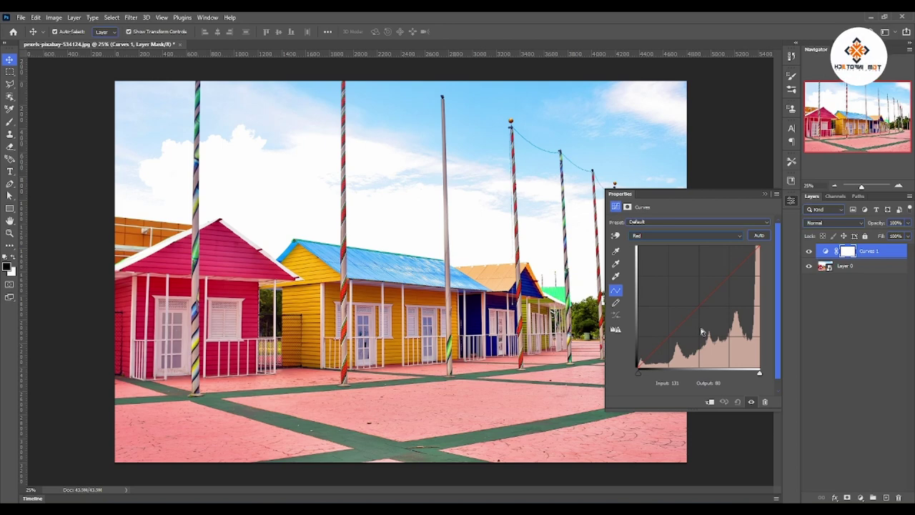
left_click(669, 235)
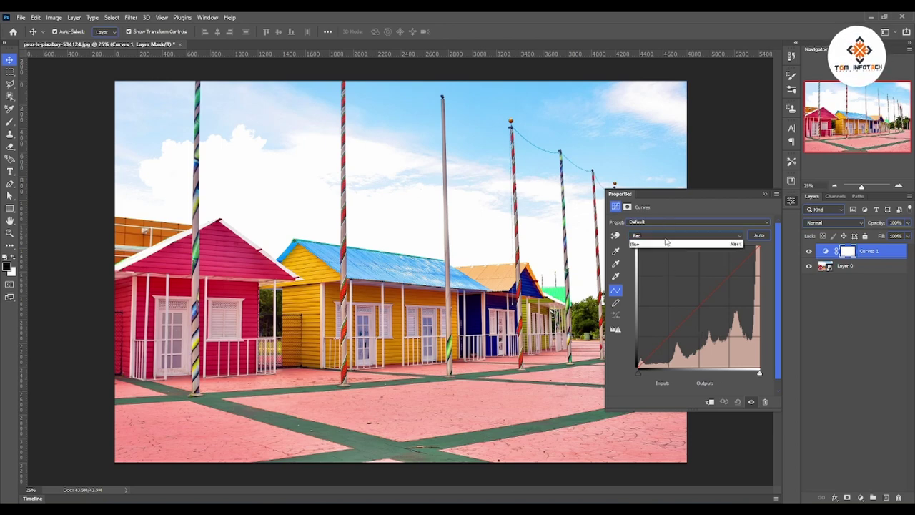
left_click(675, 240)
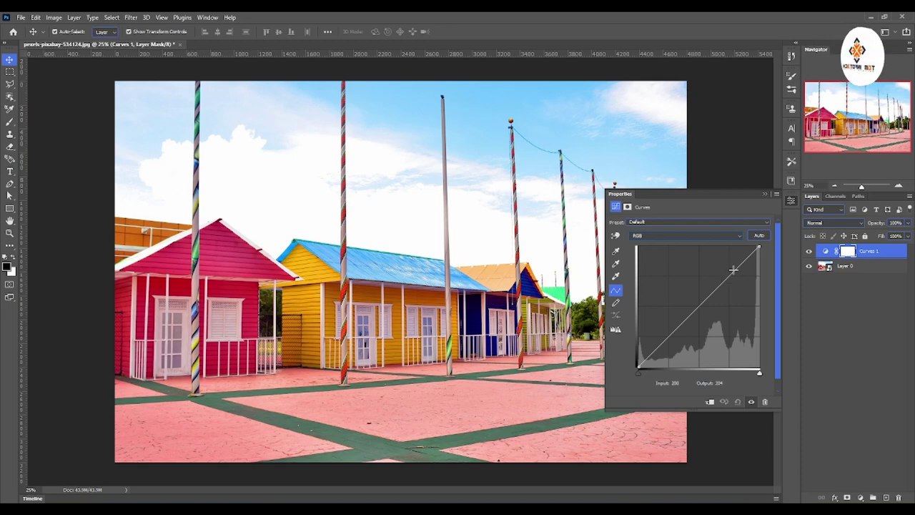
- Reshape the Curves 1 RGB curve into an S-curve, lower point at input 100, output 90
left_click_drag(731, 272, 732, 291)
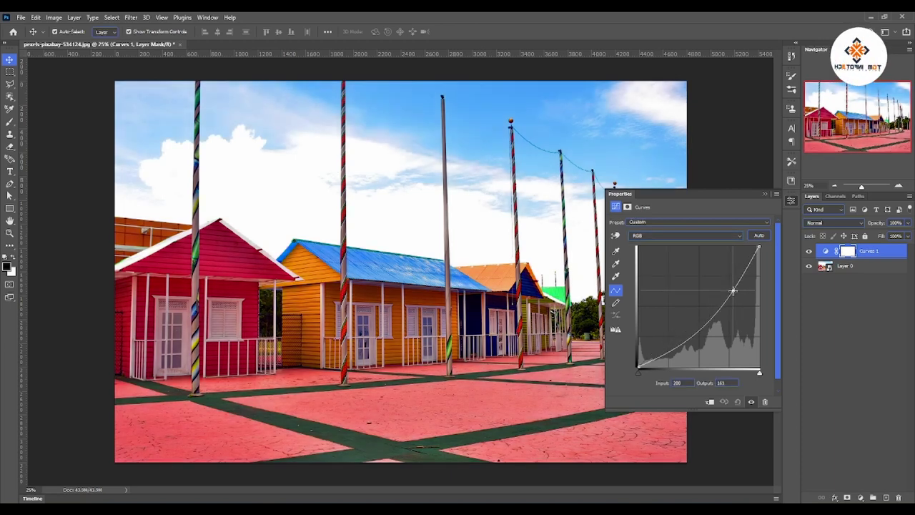
left_click_drag(687, 343, 680, 319)
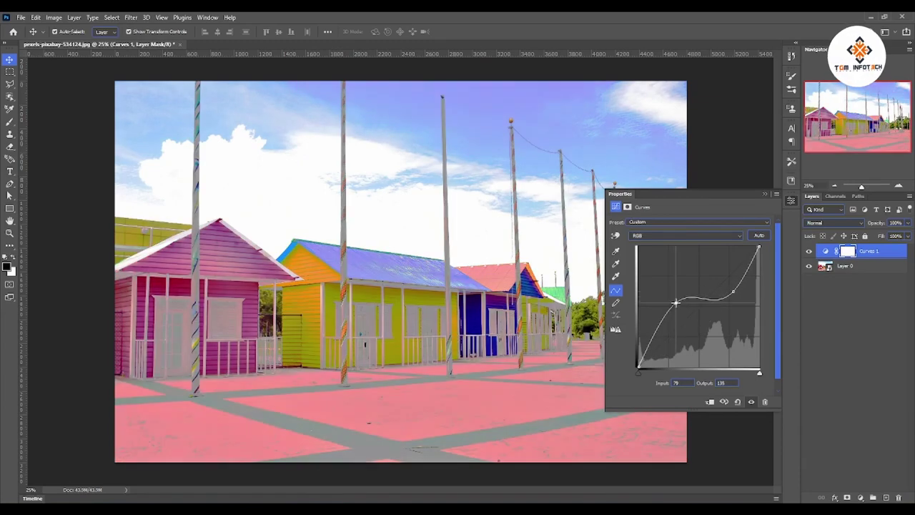
left_click_drag(732, 292, 717, 272)
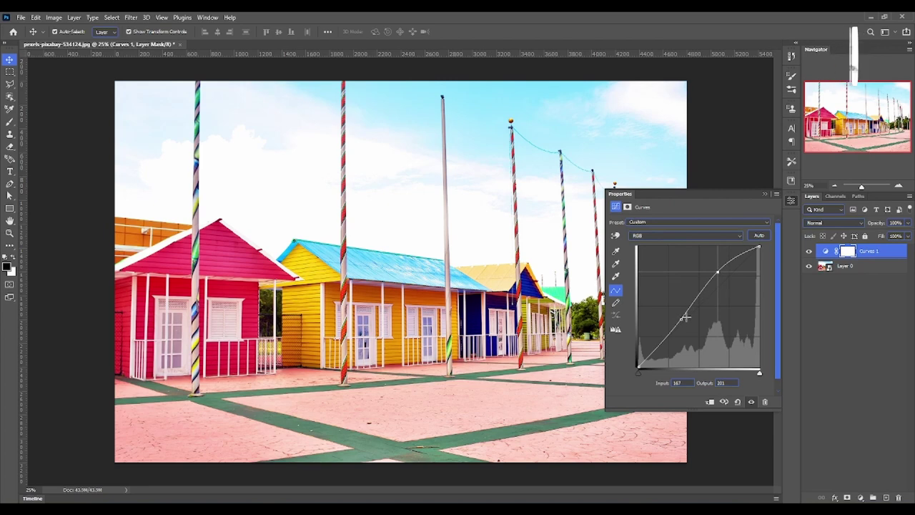
left_click_drag(681, 318, 685, 325)
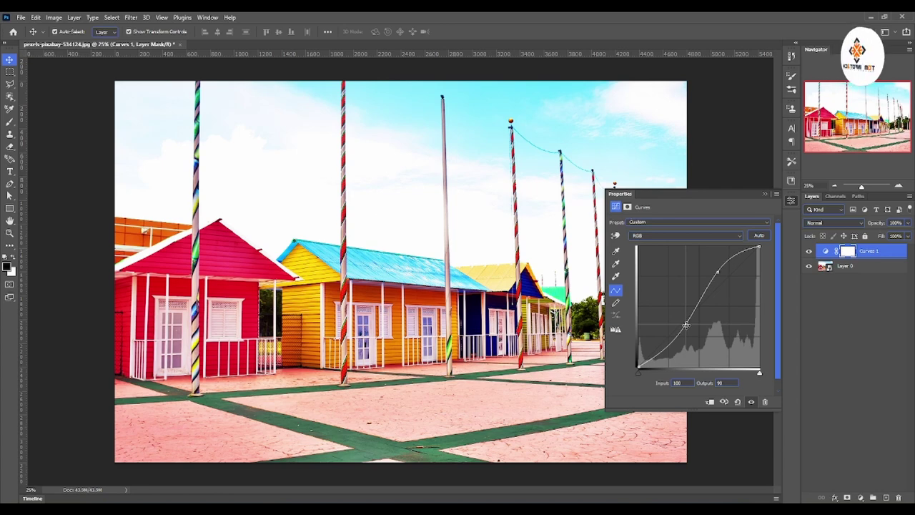
left_click(649, 239)
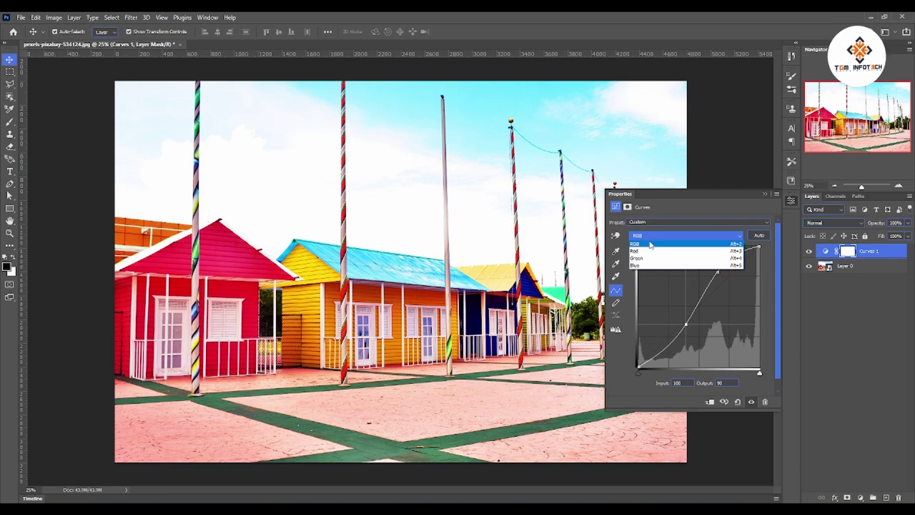